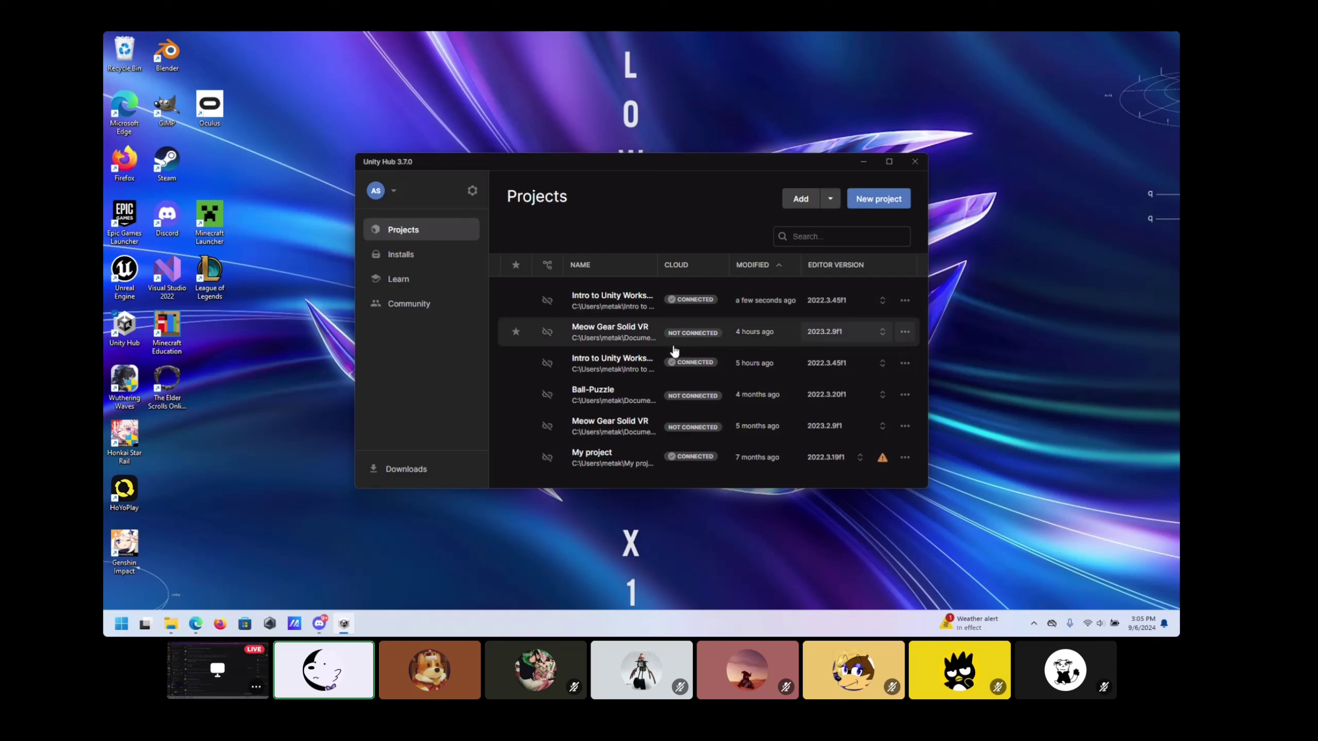
Step: In Unity Hub's Installs page, list installable editors 2021.3.43f1 and 6000.0.18f1 beside installed 2022.3.45f1
click(407, 253)
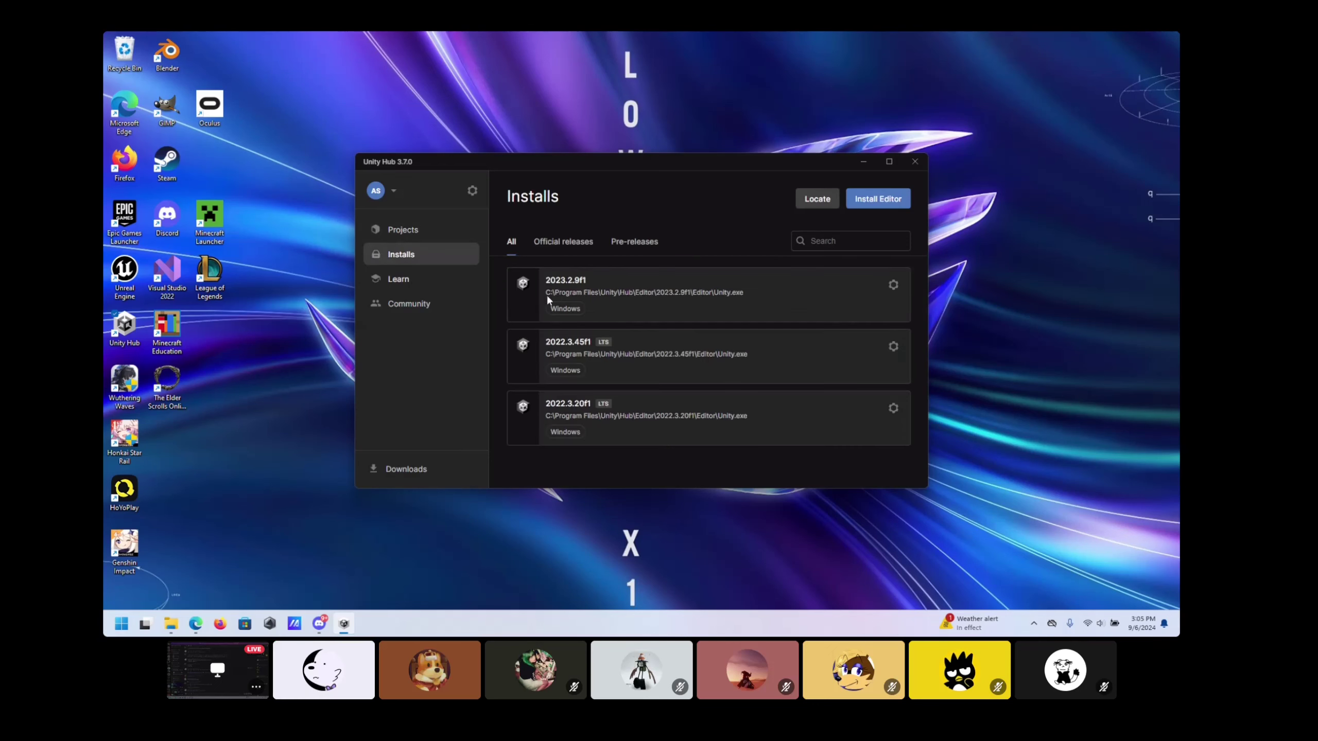
click(869, 206)
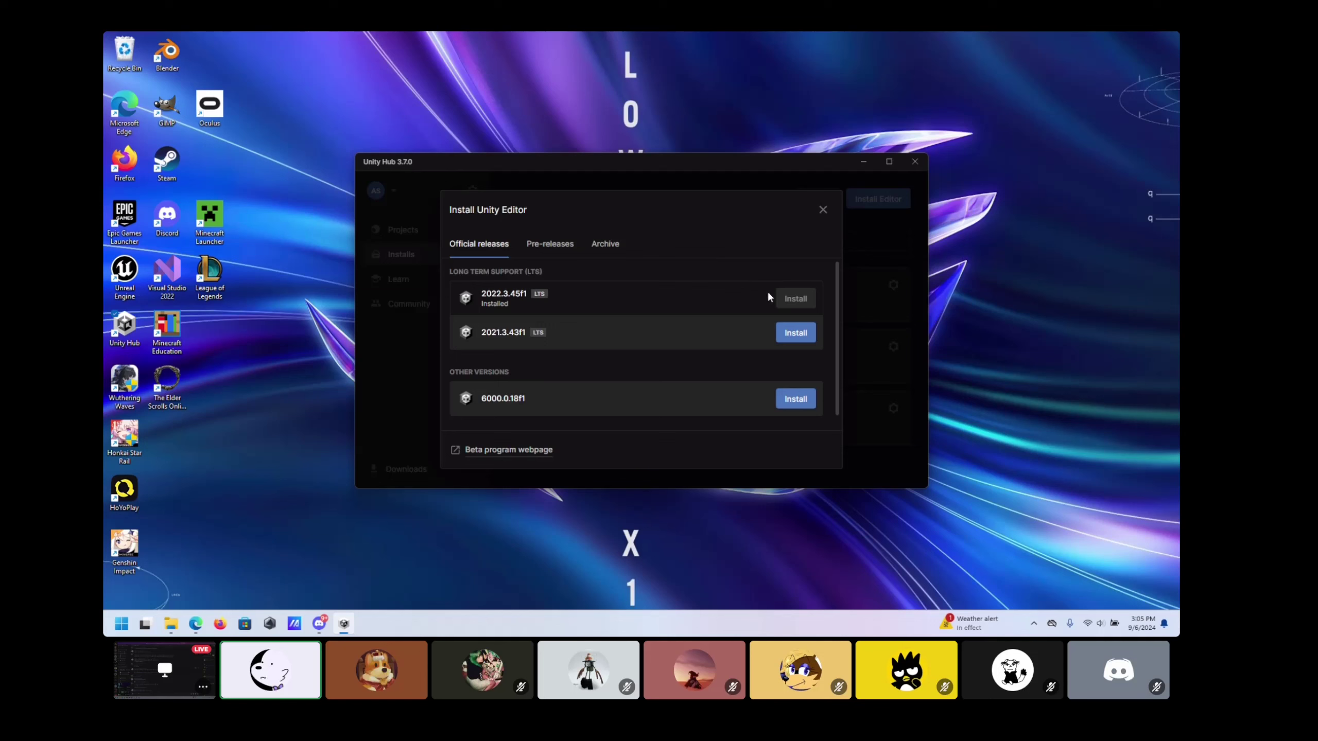
Step: Close the installer and launch the Intro to Unity Workshop project in Unity 2022.3.45f1
click(822, 209)
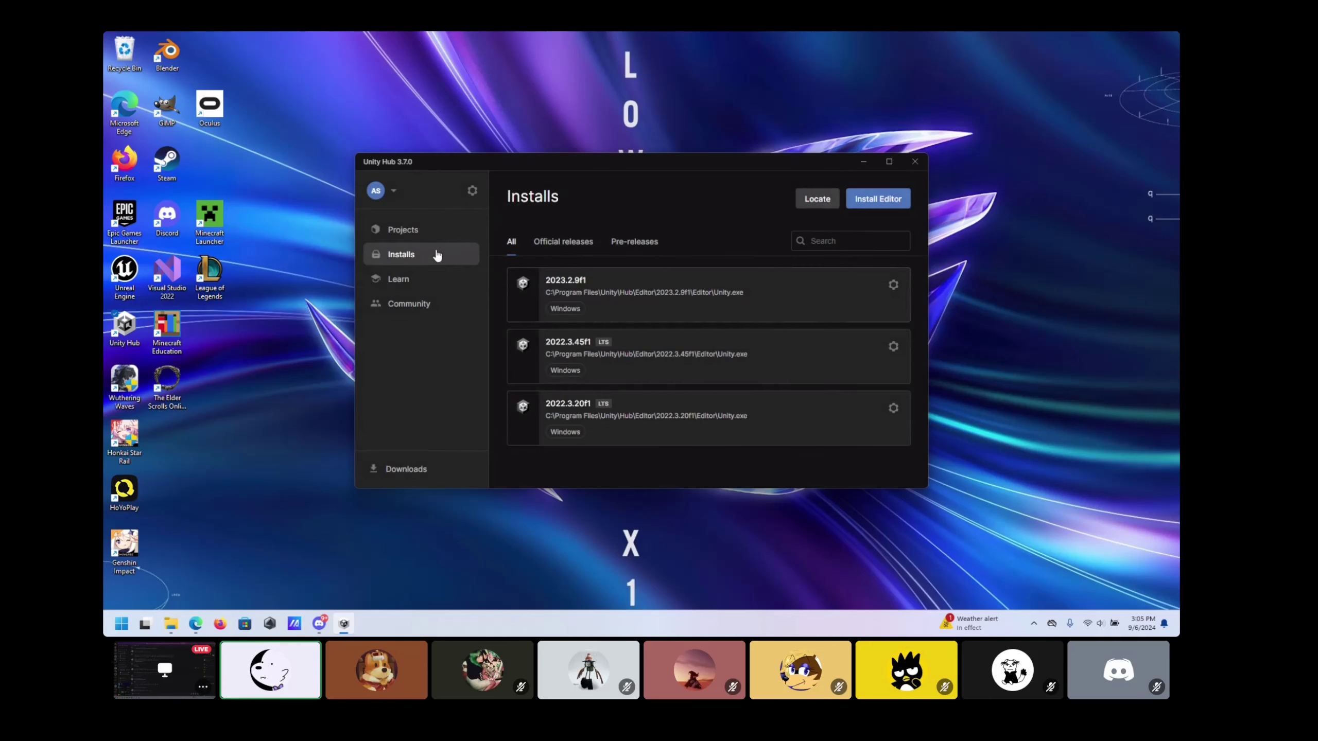
click(421, 231)
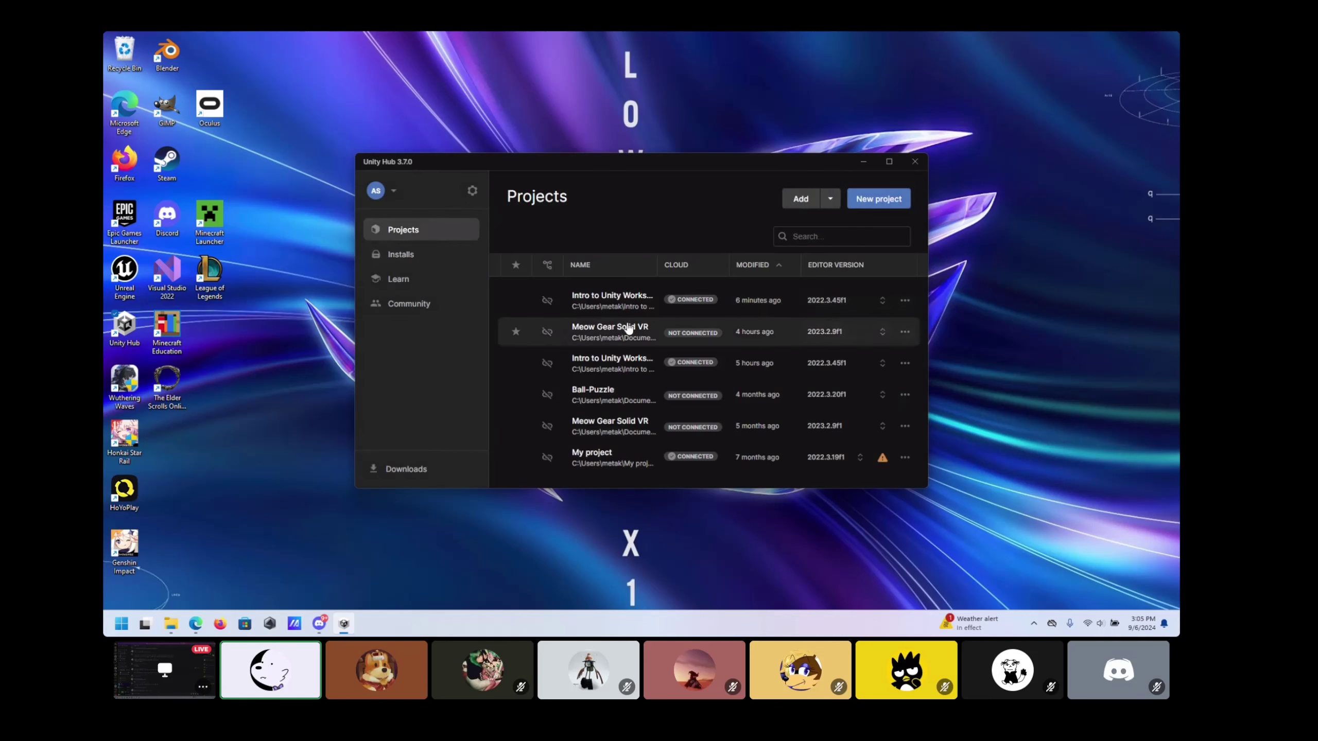
click(615, 363)
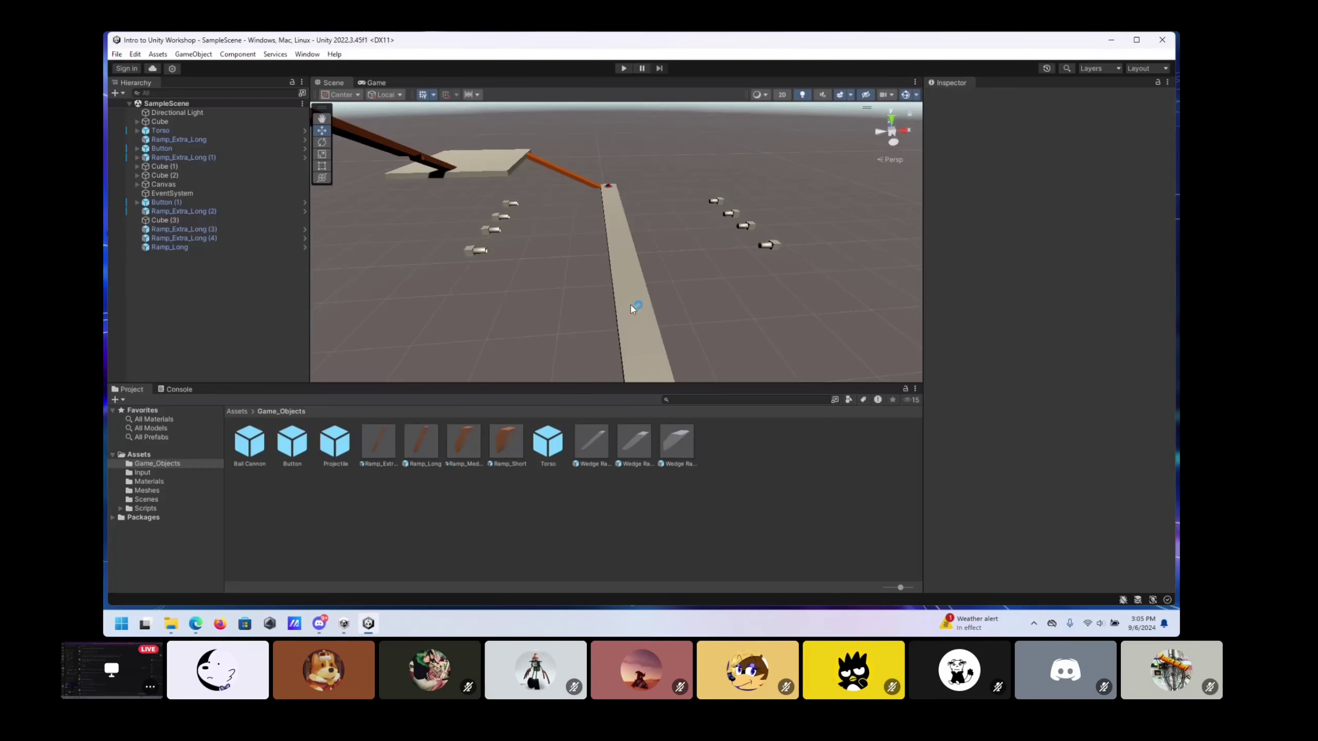
mouse_move(573, 255)
right_down()
mouse_move(964, 302)
mouse_move(1163, 245)
mouse_move(1152, 210)
mouse_move(980, 146)
mouse_move(573, 242)
right_up()
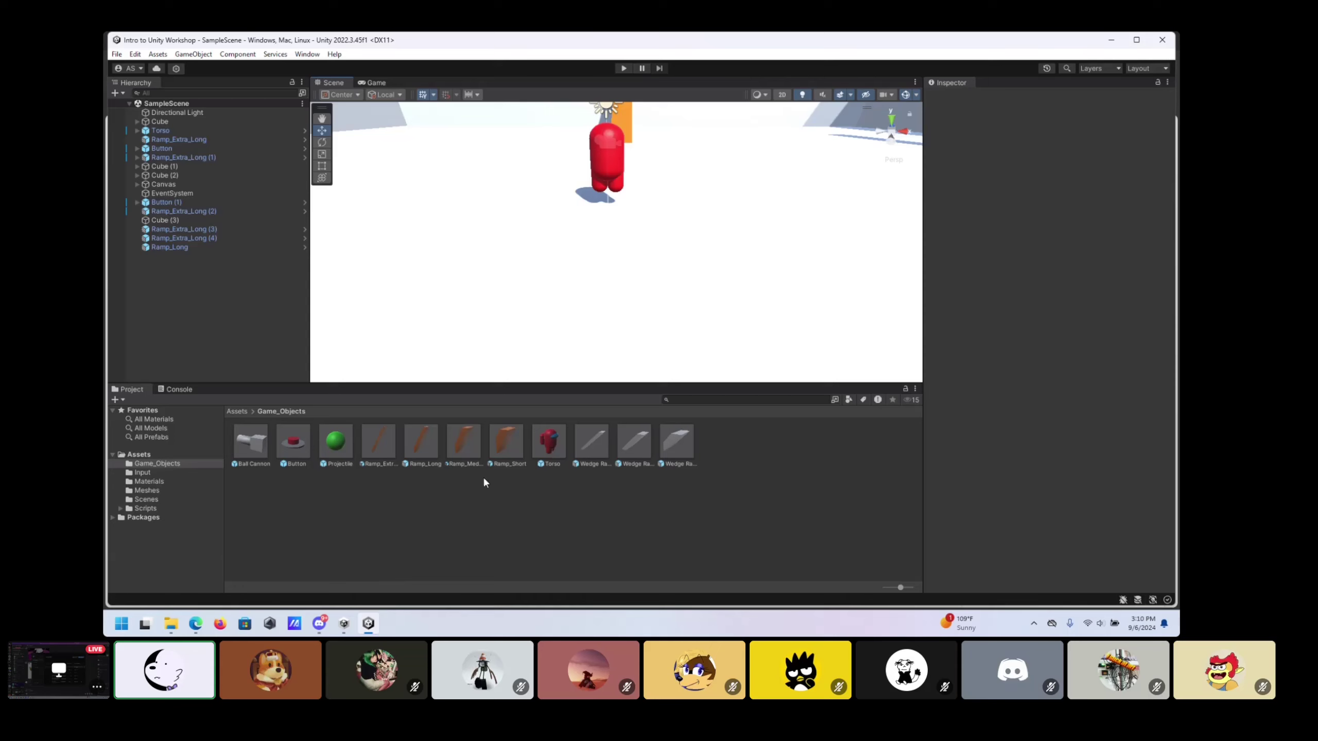
Step: Level the scene camera and maximize the Unity editor to fill the screen
right_drag(511, 255, 572, 224)
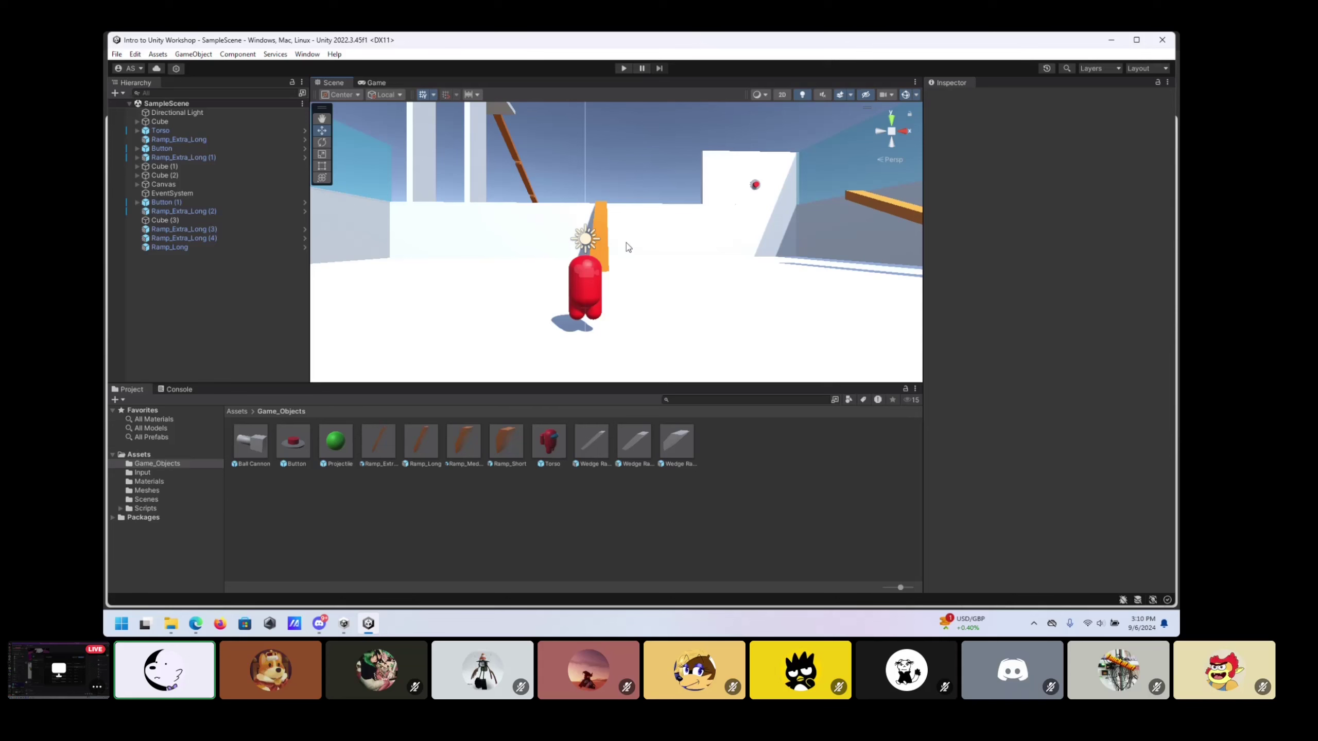
click(1136, 40)
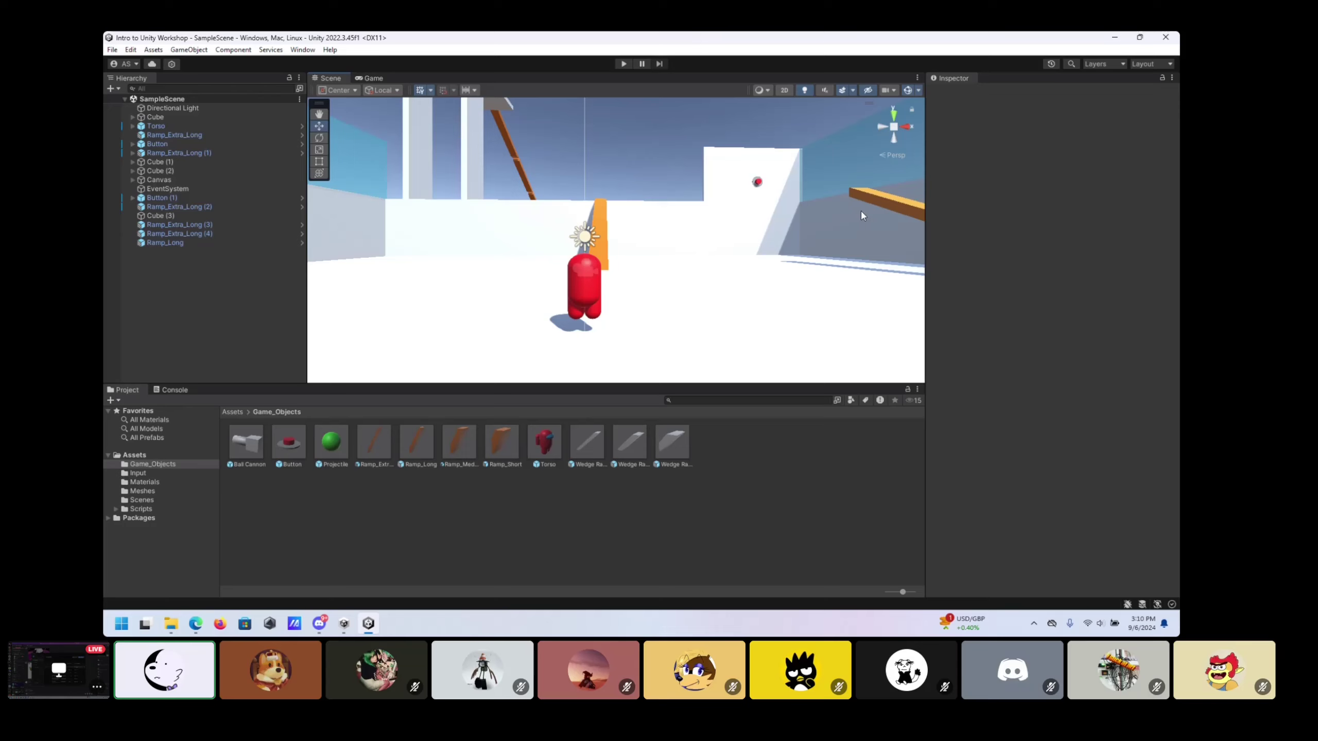
right_drag(706, 193, 627, 206)
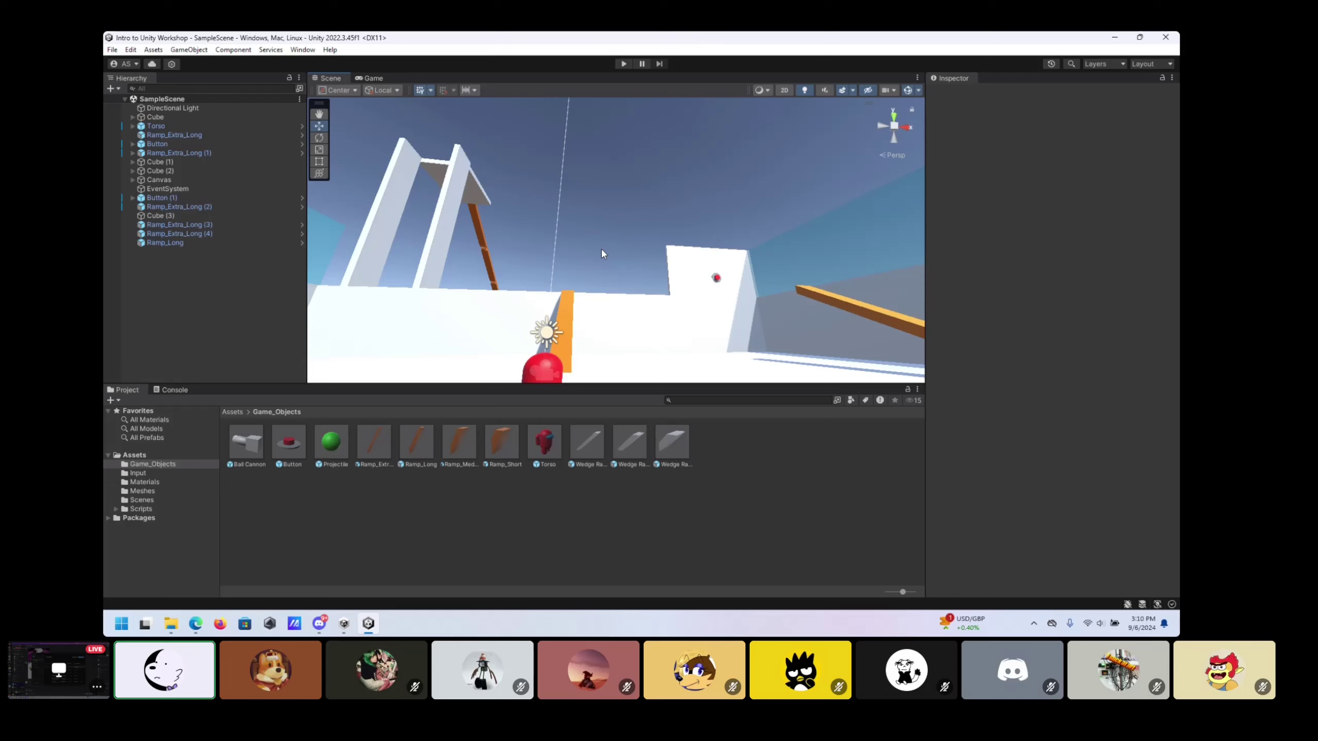
Step: Move the view closer to the red character, then undock the Project window as a floating panel
right_drag(546, 170, 582, 224)
click(234, 324)
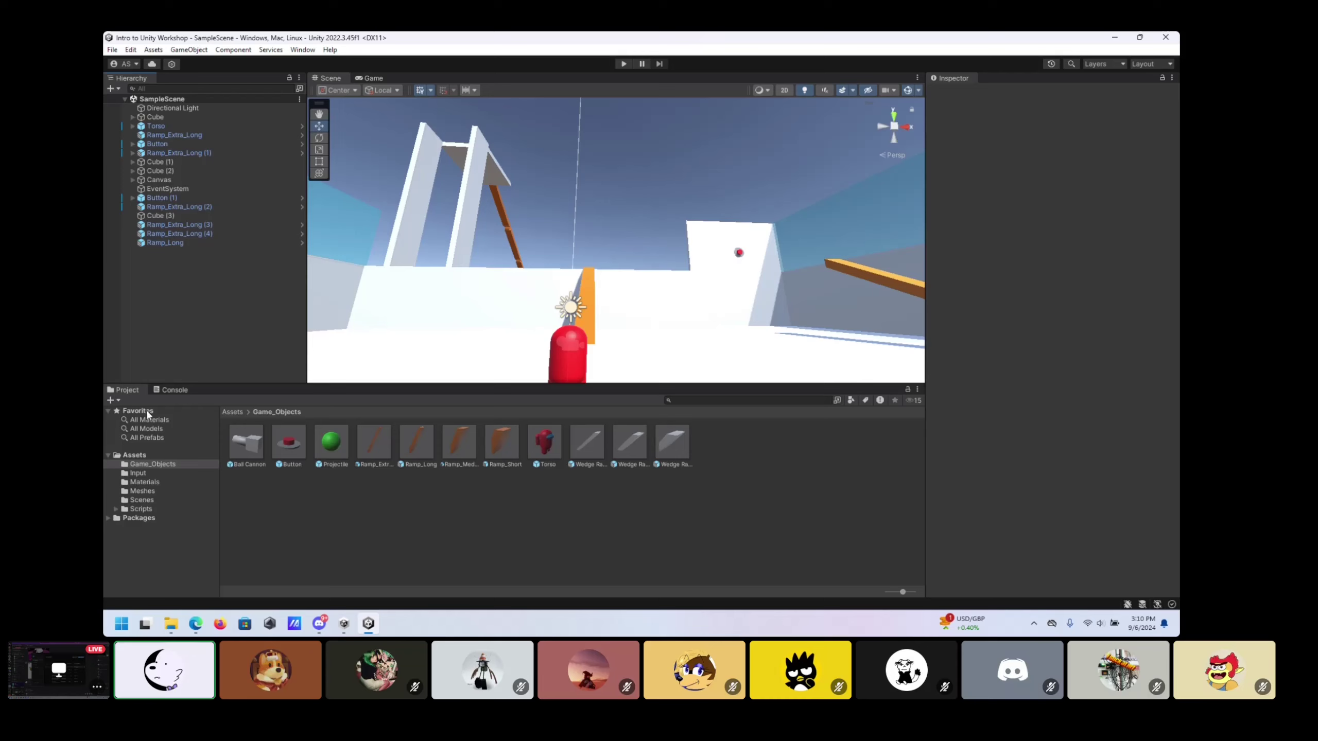
drag(126, 392, 163, 441)
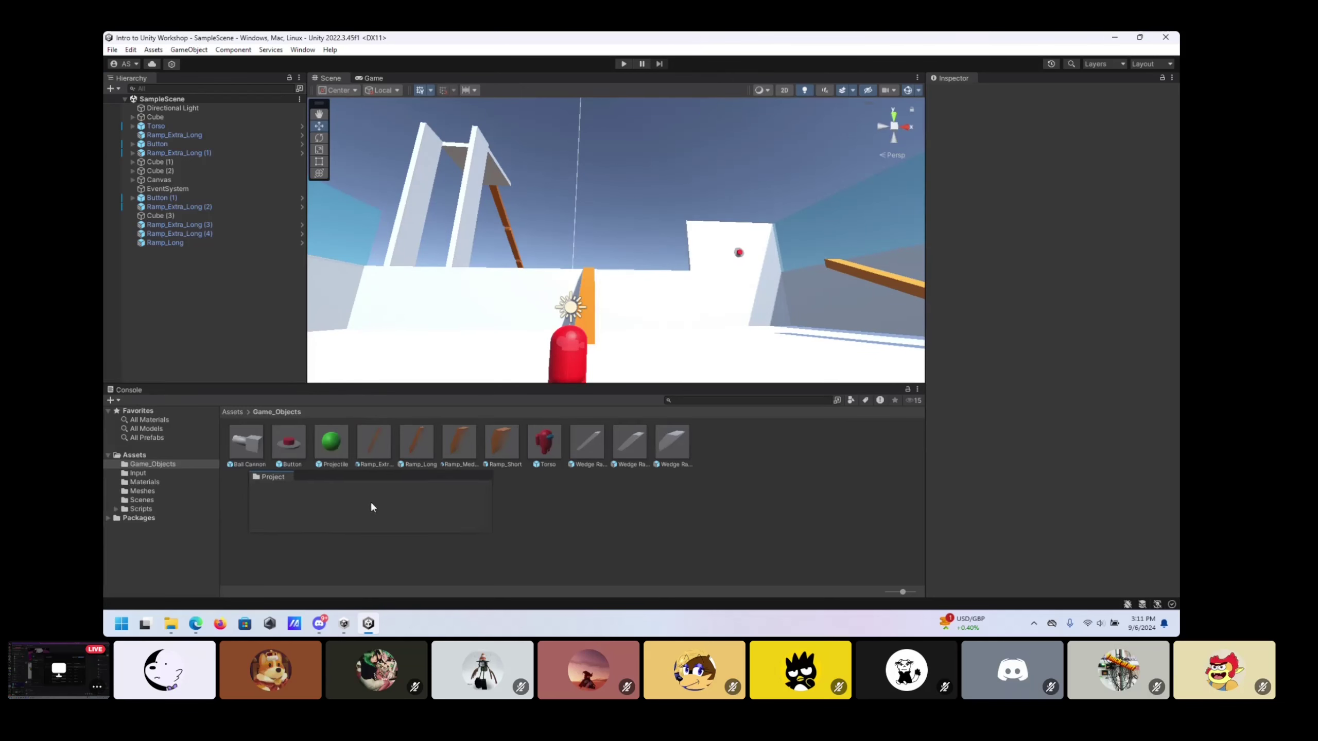
Step: Redock the Project window and list Assets' Game_Objects, Input, Materials, Meshes, Scenes and Scripts folders
click(171, 389)
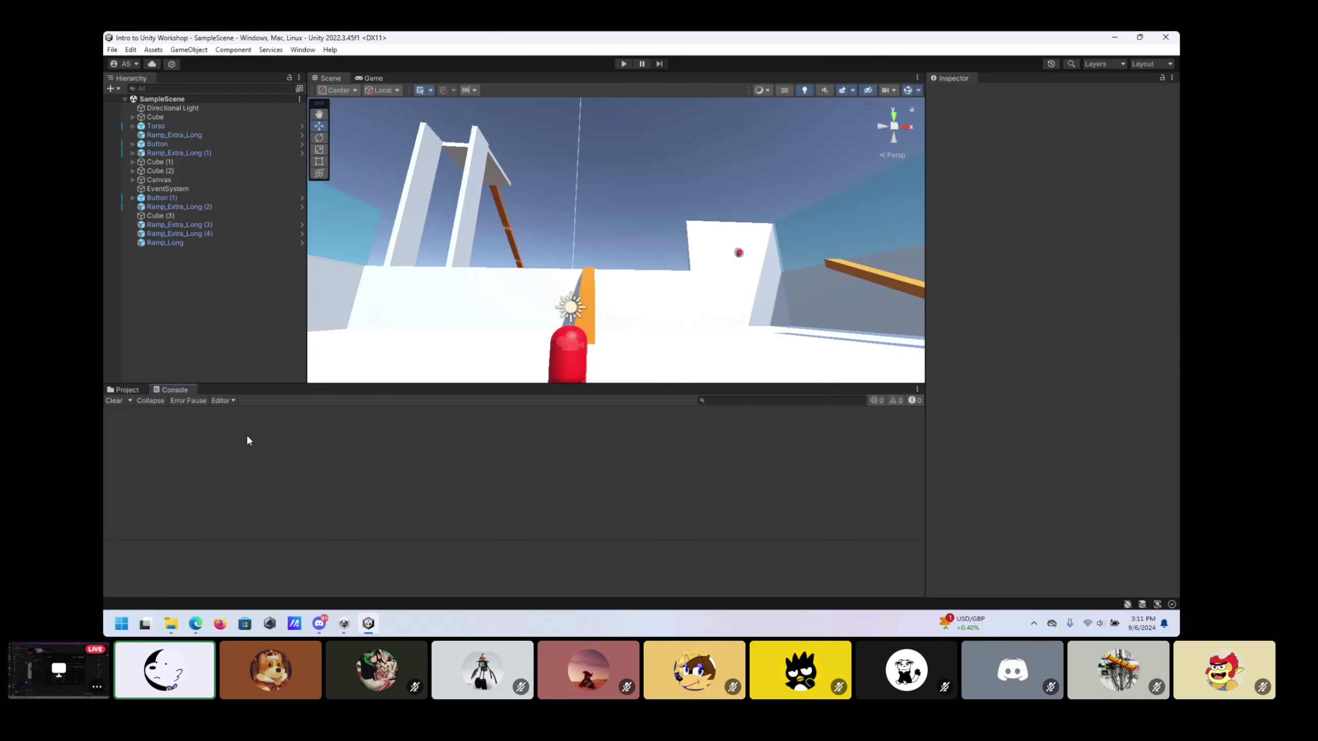
click(127, 391)
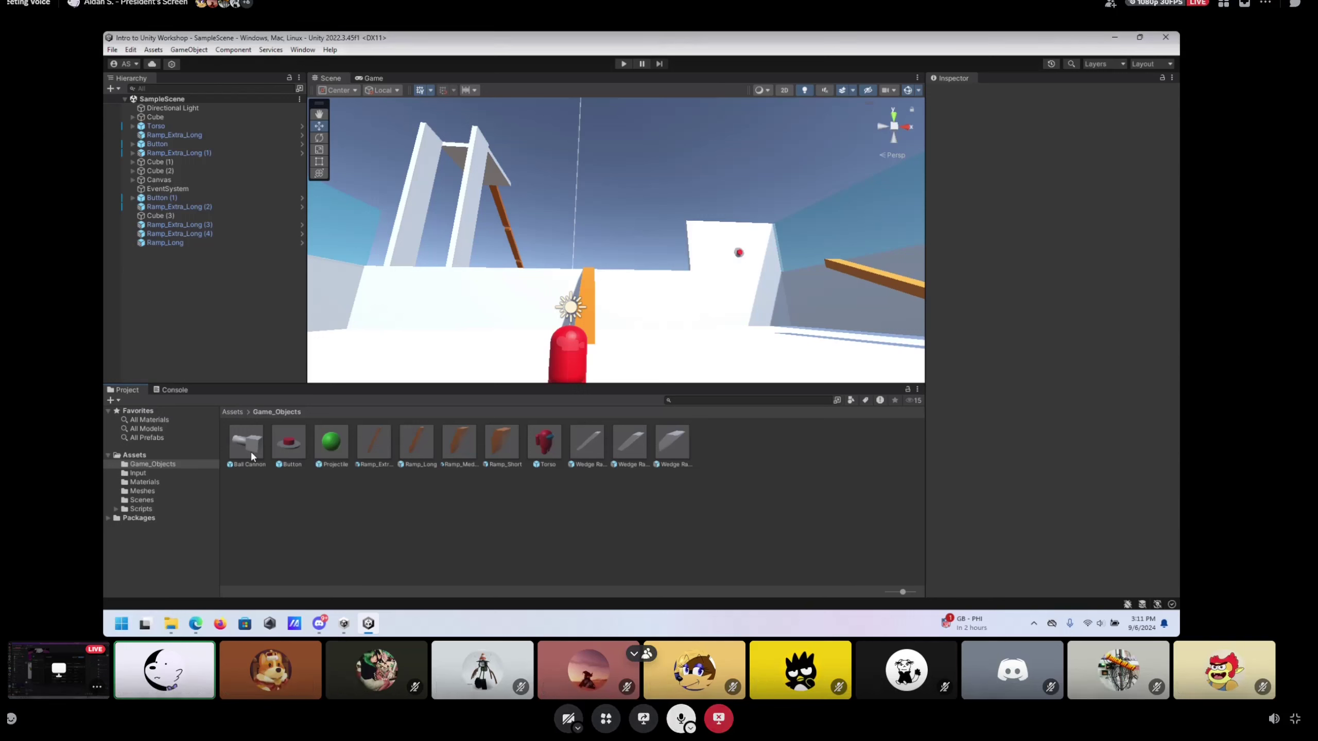
click(237, 413)
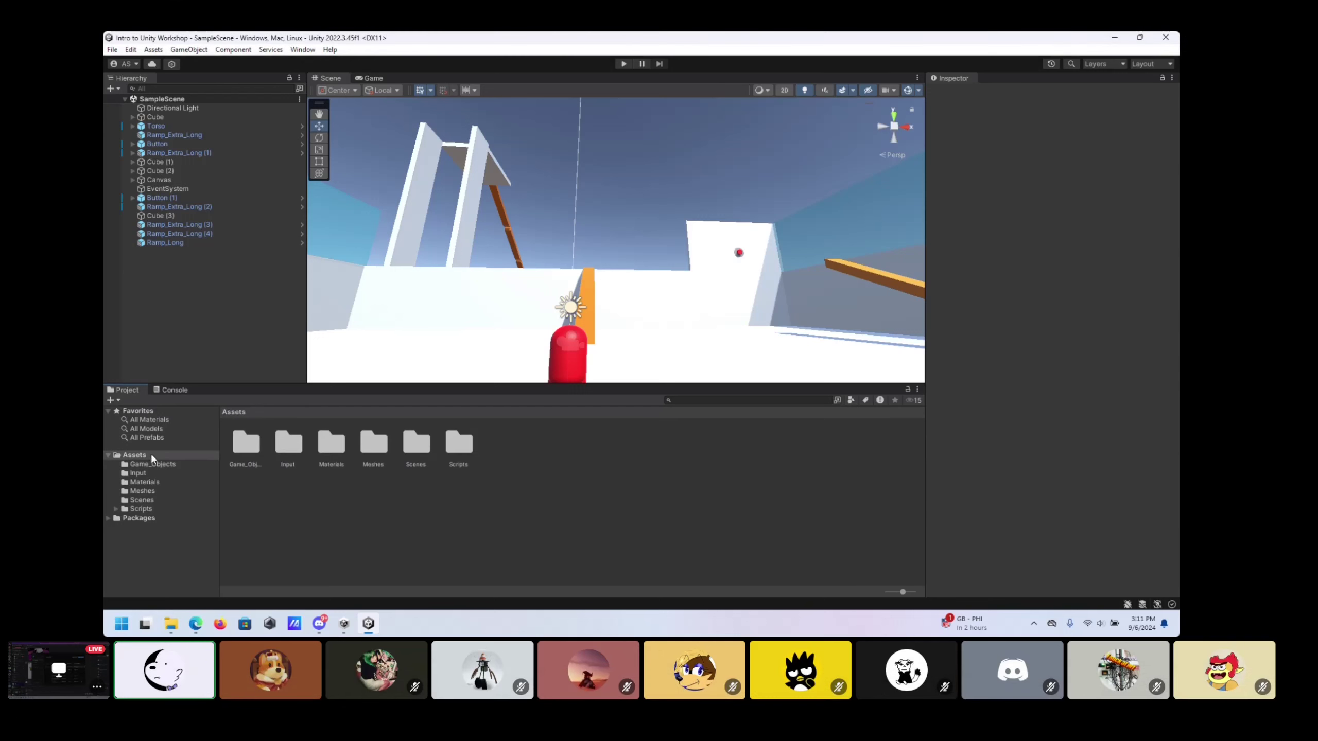
Step: Peek into Packages, return to Assets, then switch via Discord to File Explorer's Documents folder
click(151, 517)
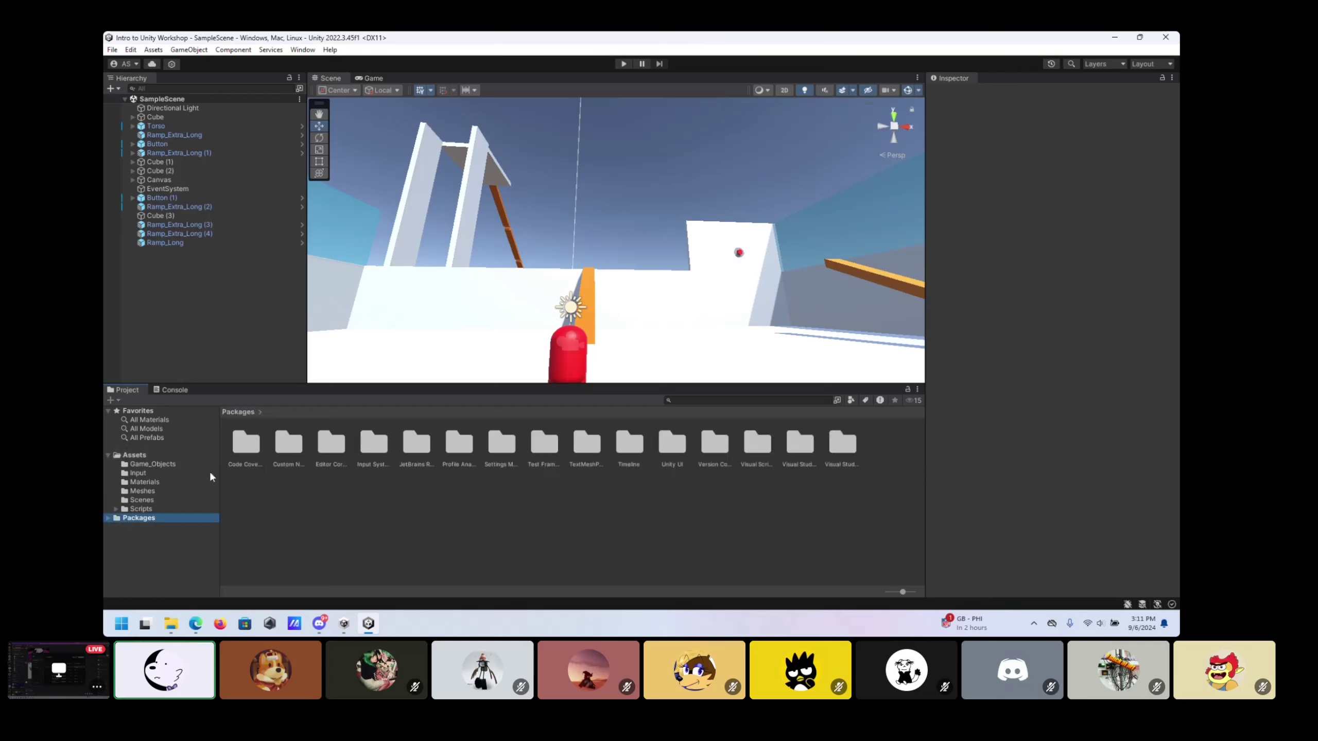
click(152, 455)
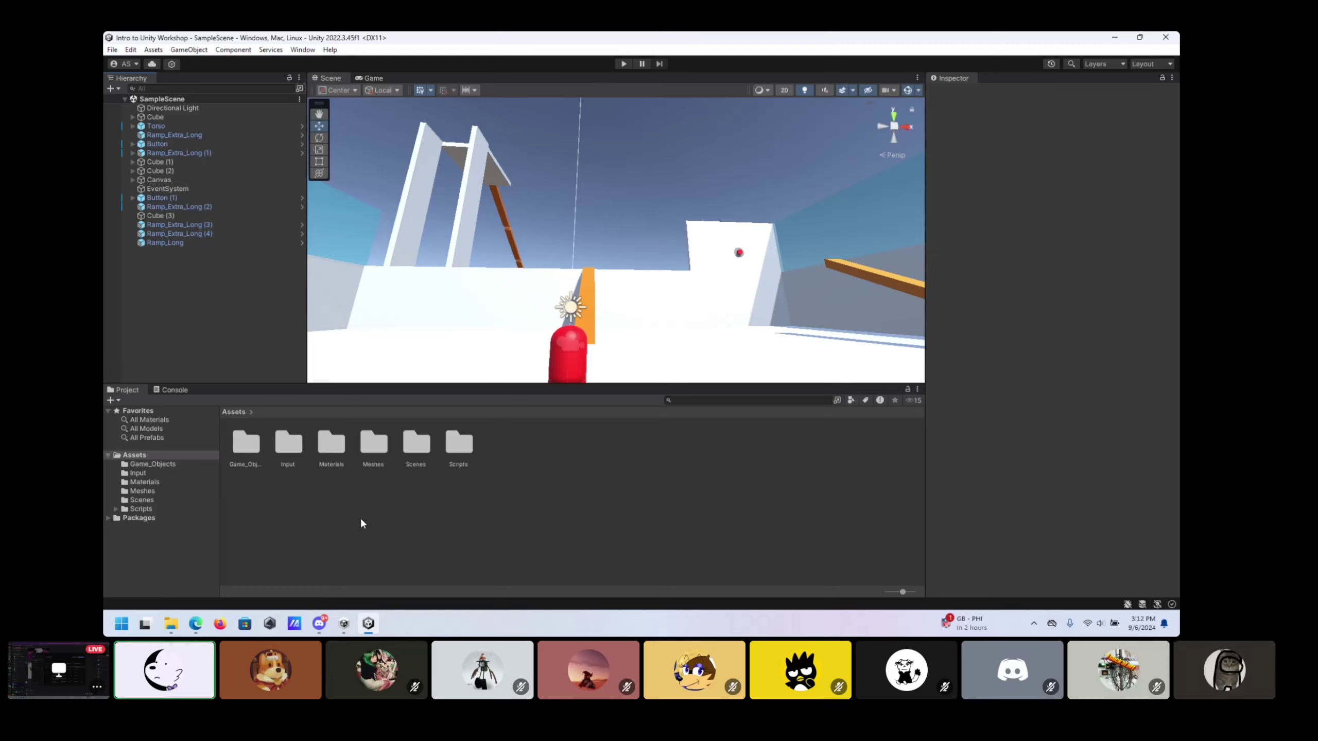
click(310, 629)
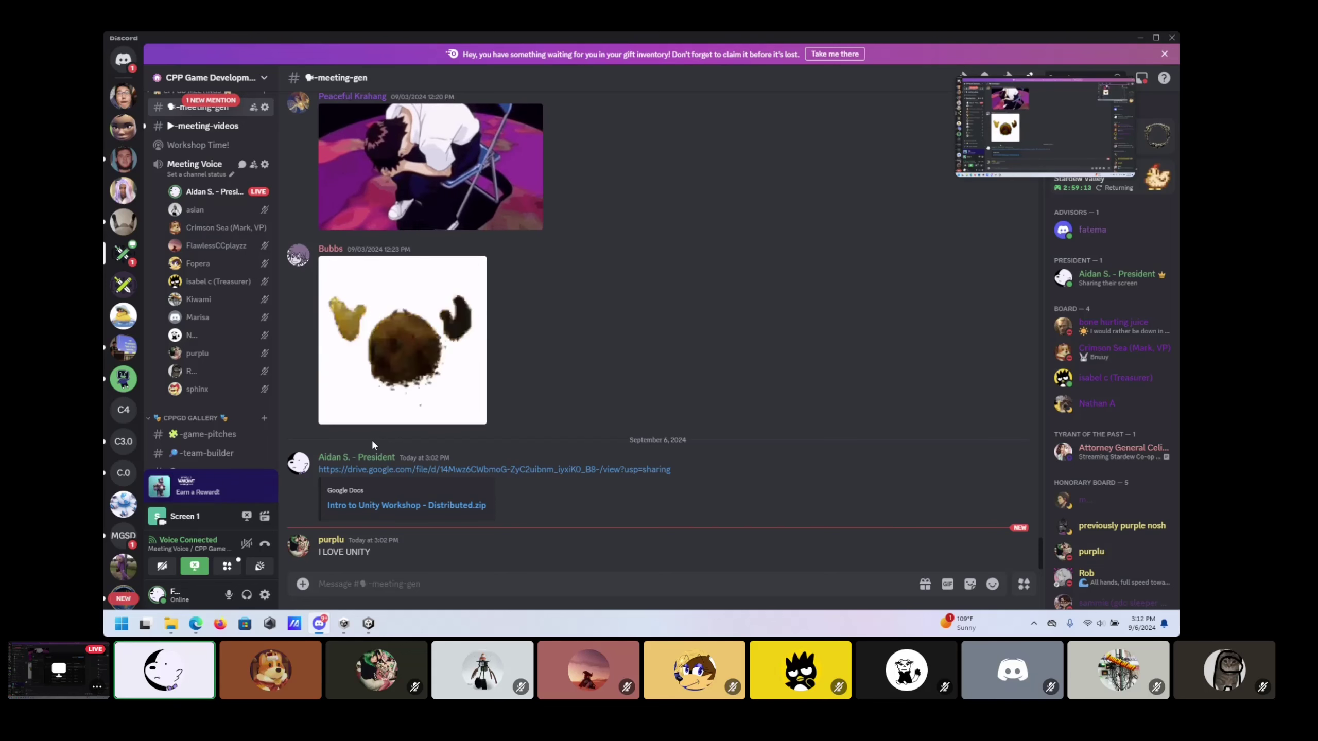
key(alt+Tab)
key(alt+Tab)
key(alt+Tab)
key(alt+Tab)
key(alt+Tab)
key(alt+Tab)
key(alt+Tab)
key(alt+Tab)
key(alt+Tab)
key(alt+Tab)
key(alt+Tab)
key(alt+Tab)
key(alt+Tab)
key(alt+Tab)
key(alt+Tab)
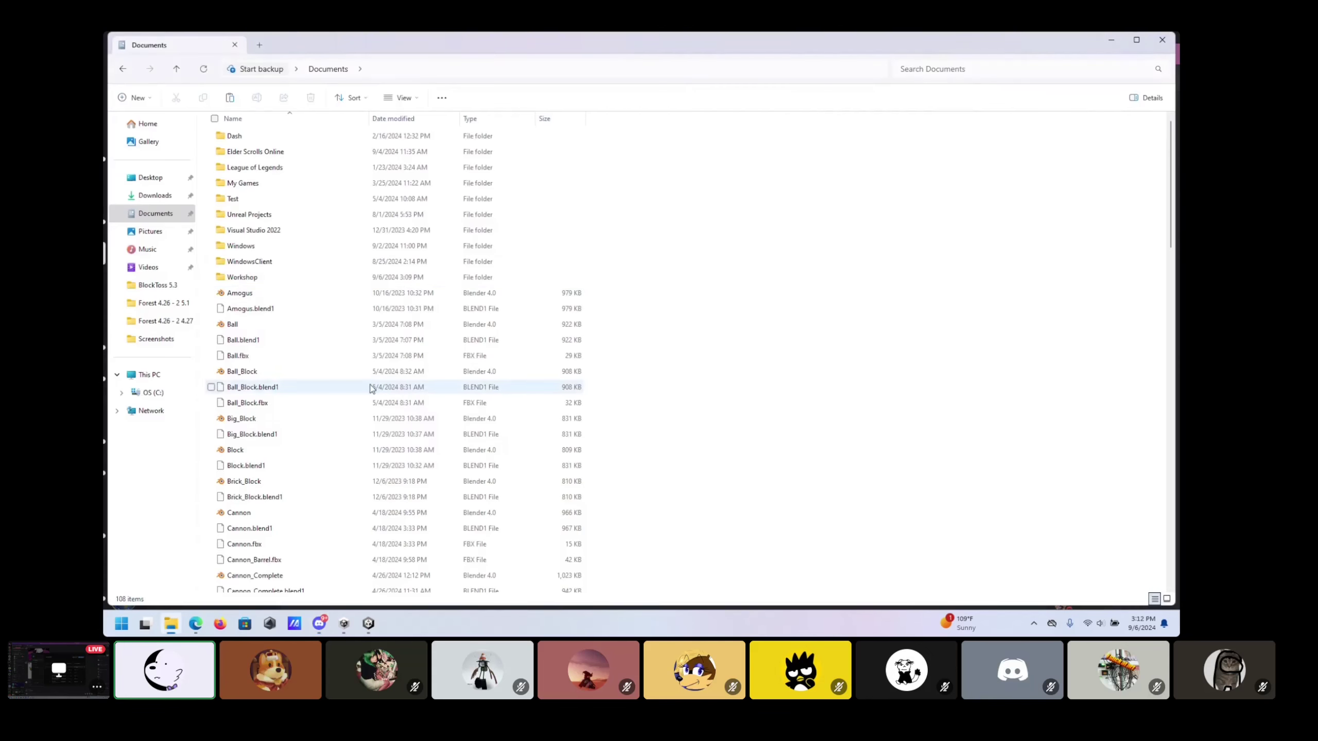
Step: Alt+Tab back to the Unity editor showing SampleScene and the Assets folders
key(alt+Tab)
key(alt+Tab)
key(alt+Tab)
key(alt+Tab)
key(alt+Tab)
key(alt+Tab)
key(alt+Tab)
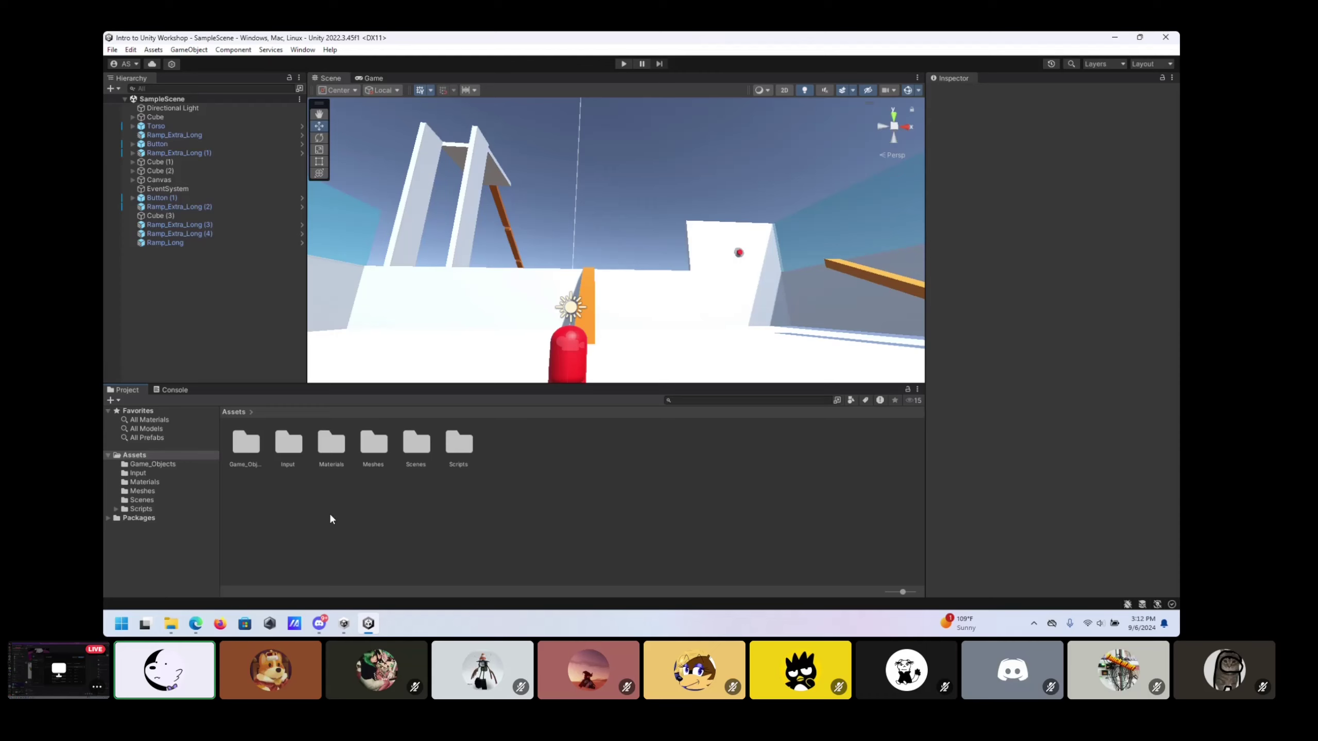
Step: Create a New Folder in Assets through the Create menu
right_click(299, 510)
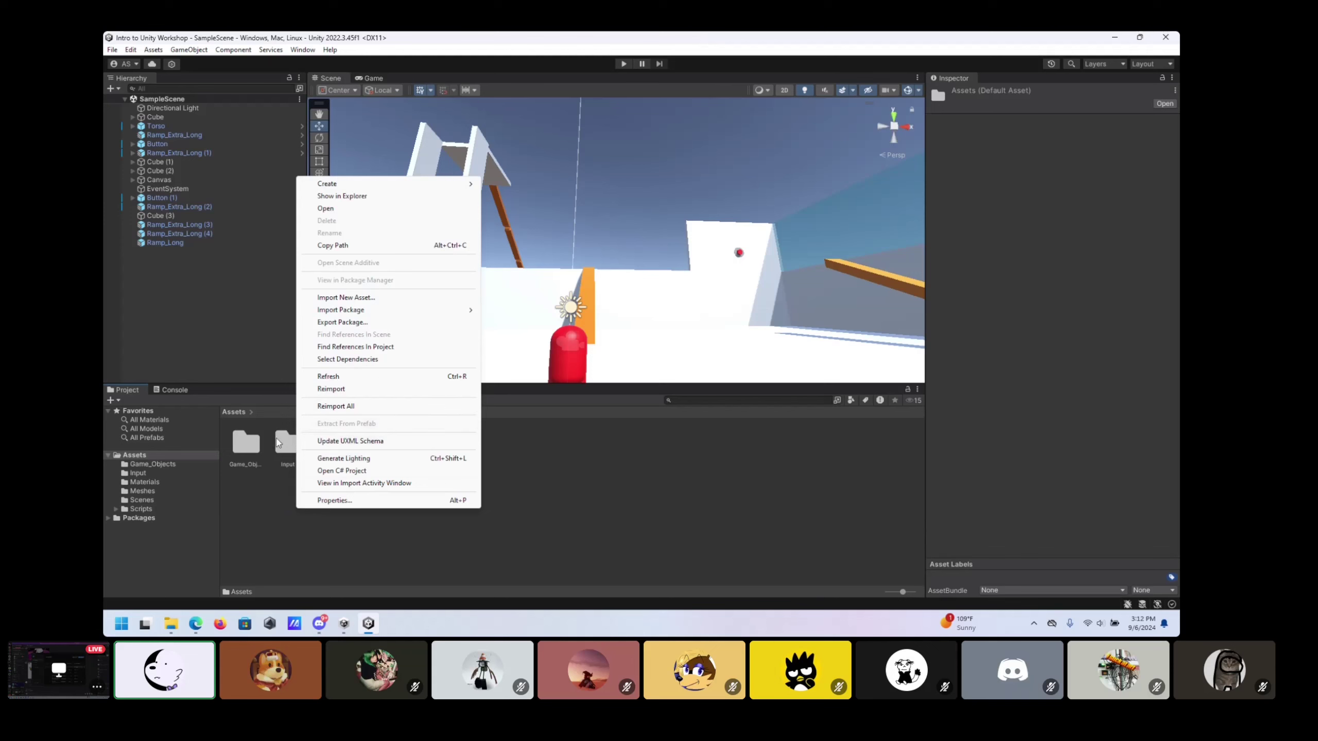
click(284, 510)
right_click(295, 506)
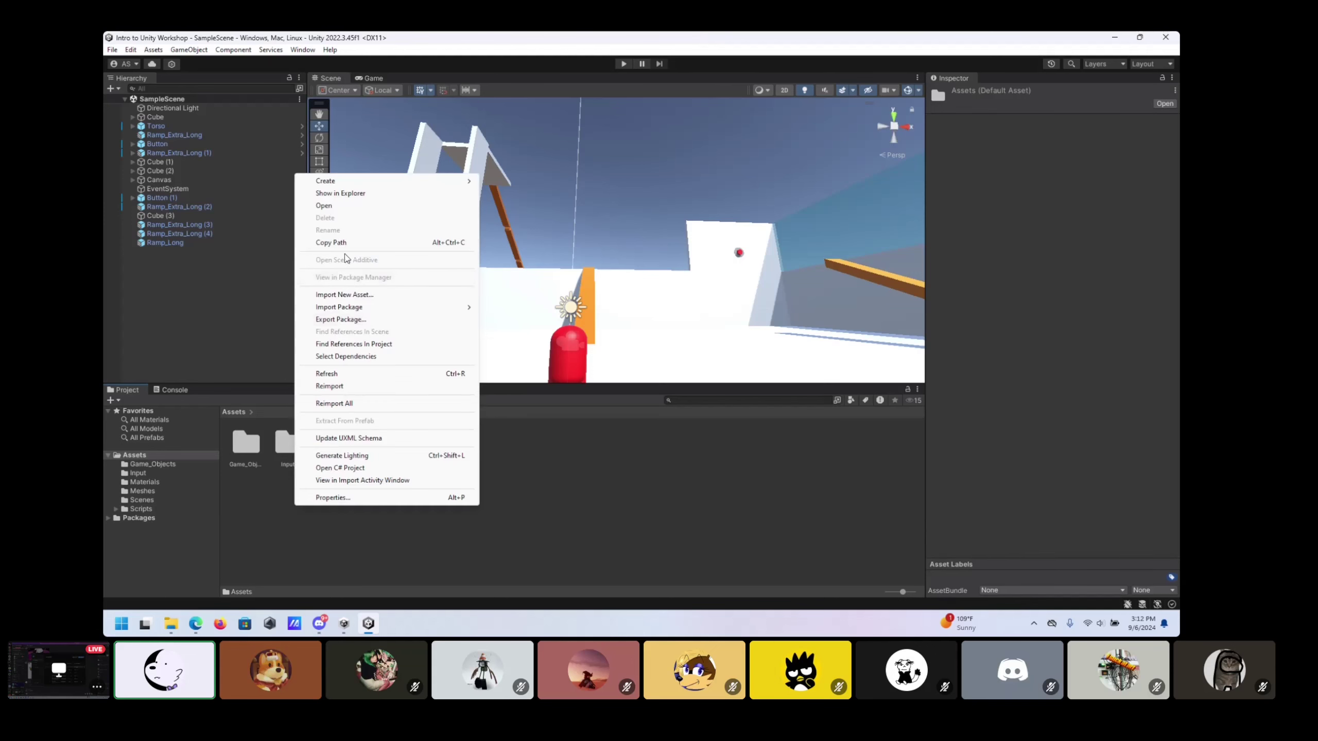
mouse_move(325, 187)
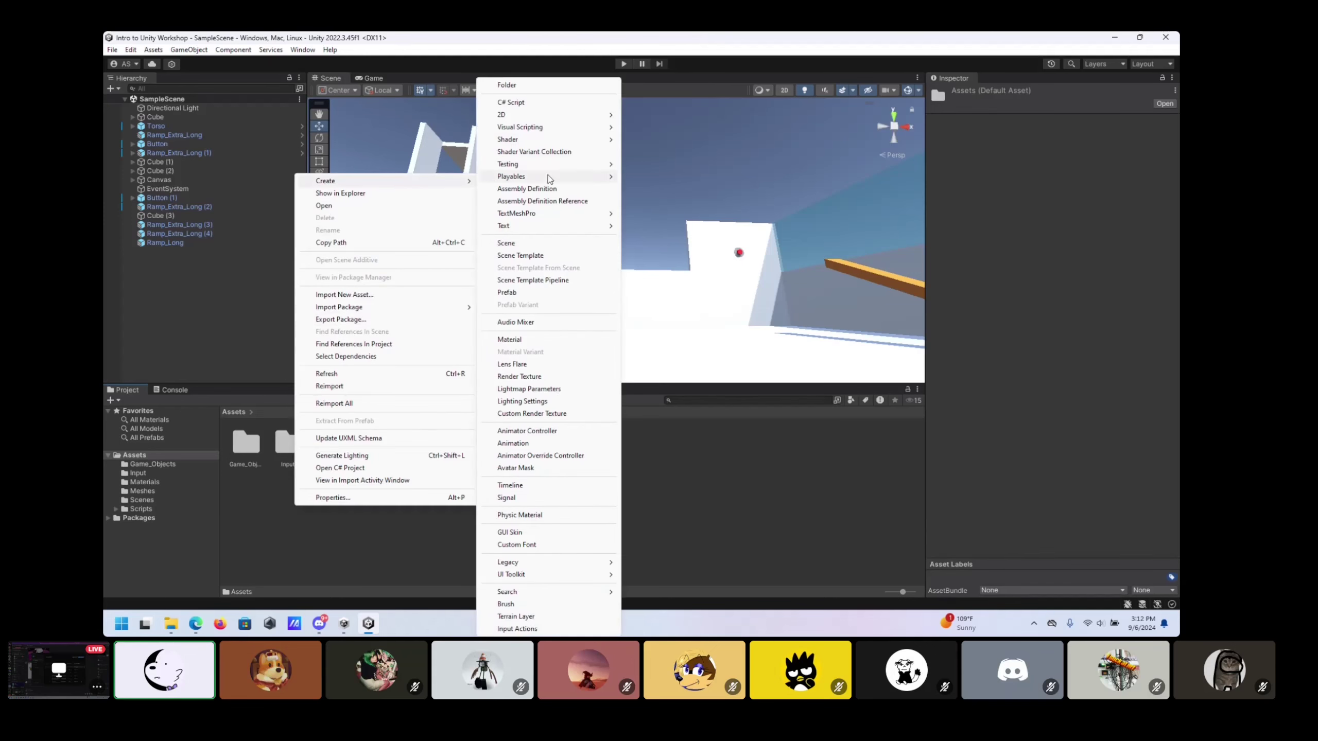
click(512, 86)
Step: Delete the New Folder, then open Game_Objects to show its prefabs
right_click(403, 515)
click(396, 473)
click(418, 442)
right_click(425, 439)
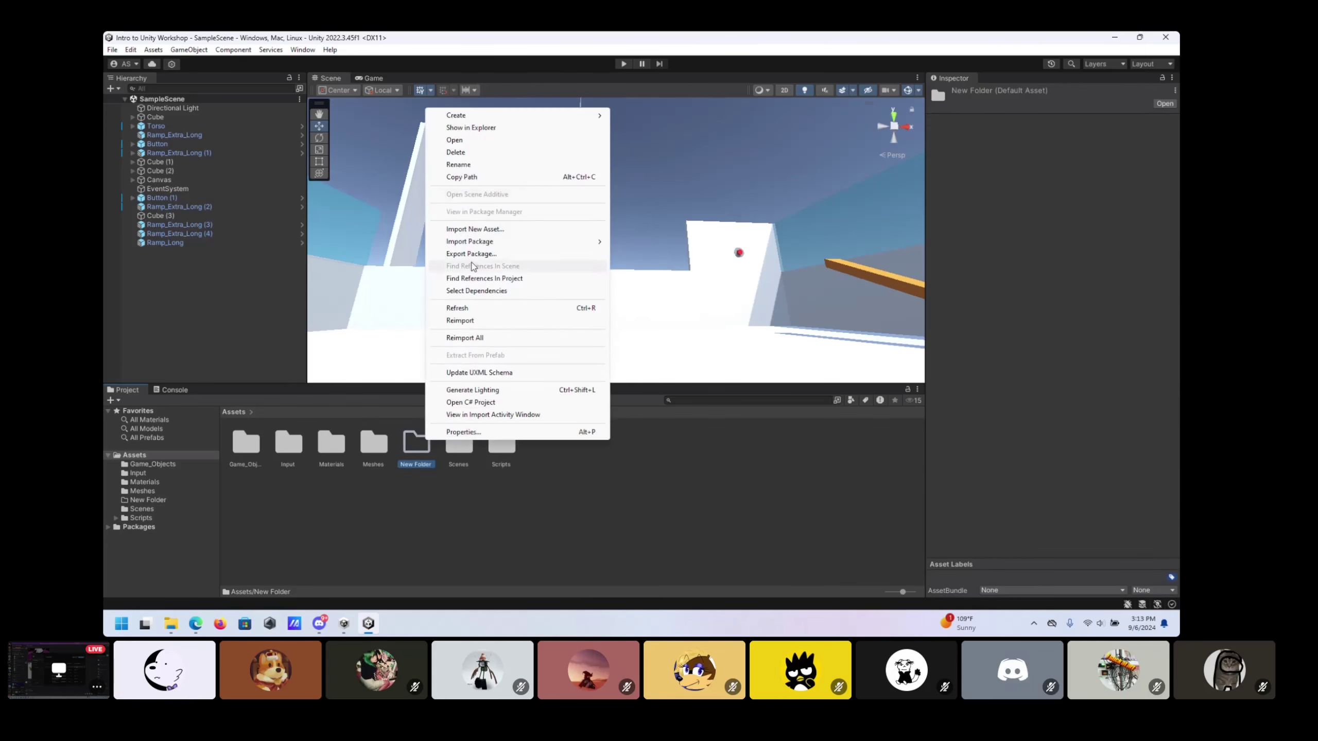
click(467, 152)
click(673, 348)
double_click(244, 444)
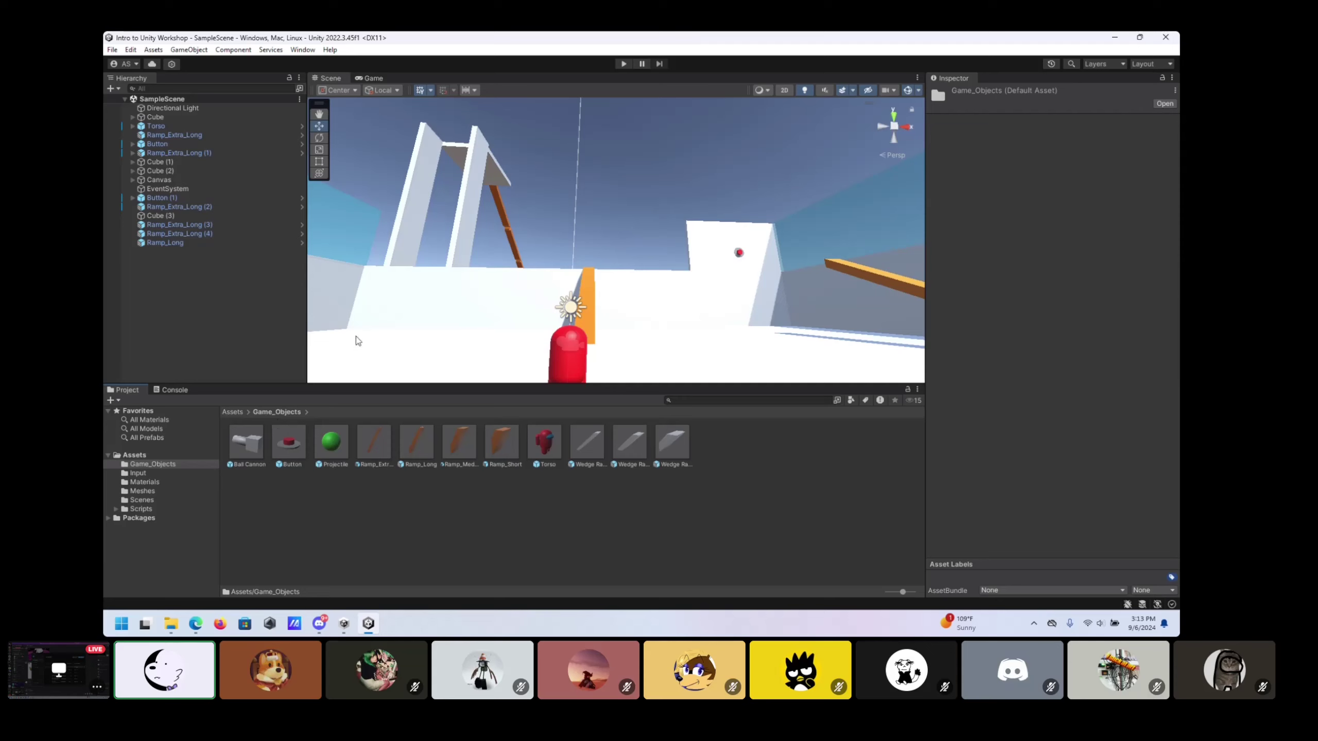
Step: Add a 3D Object > Capsule to the SampleScene hierarchy, keep the name Capsule, and select it
right_click(223, 307)
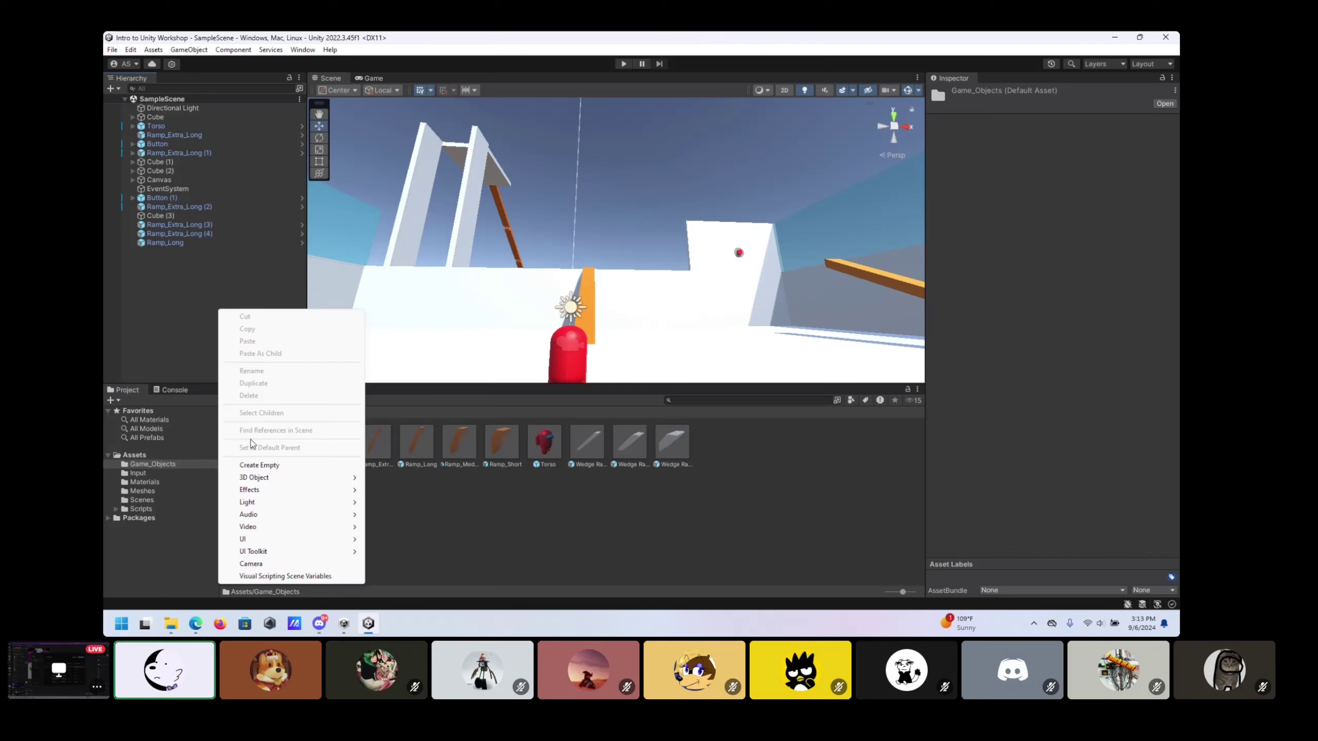
mouse_move(267, 481)
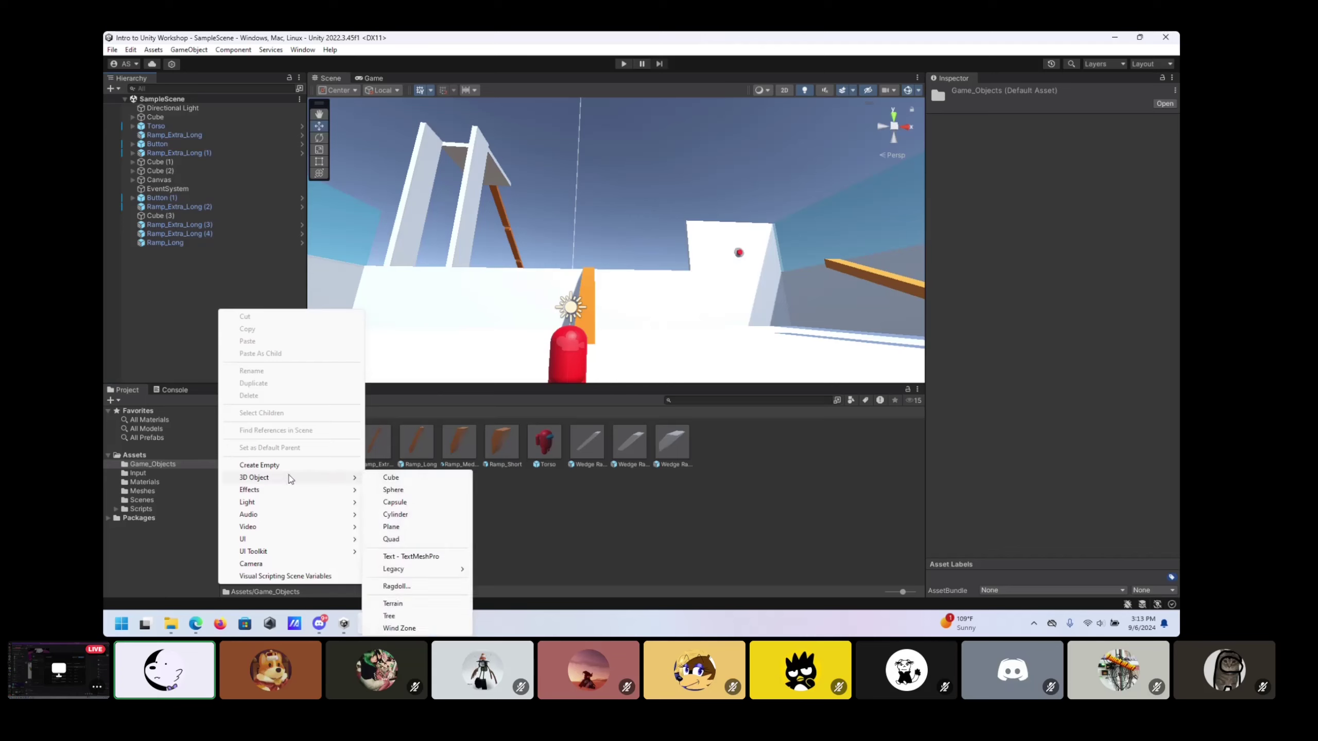
click(395, 501)
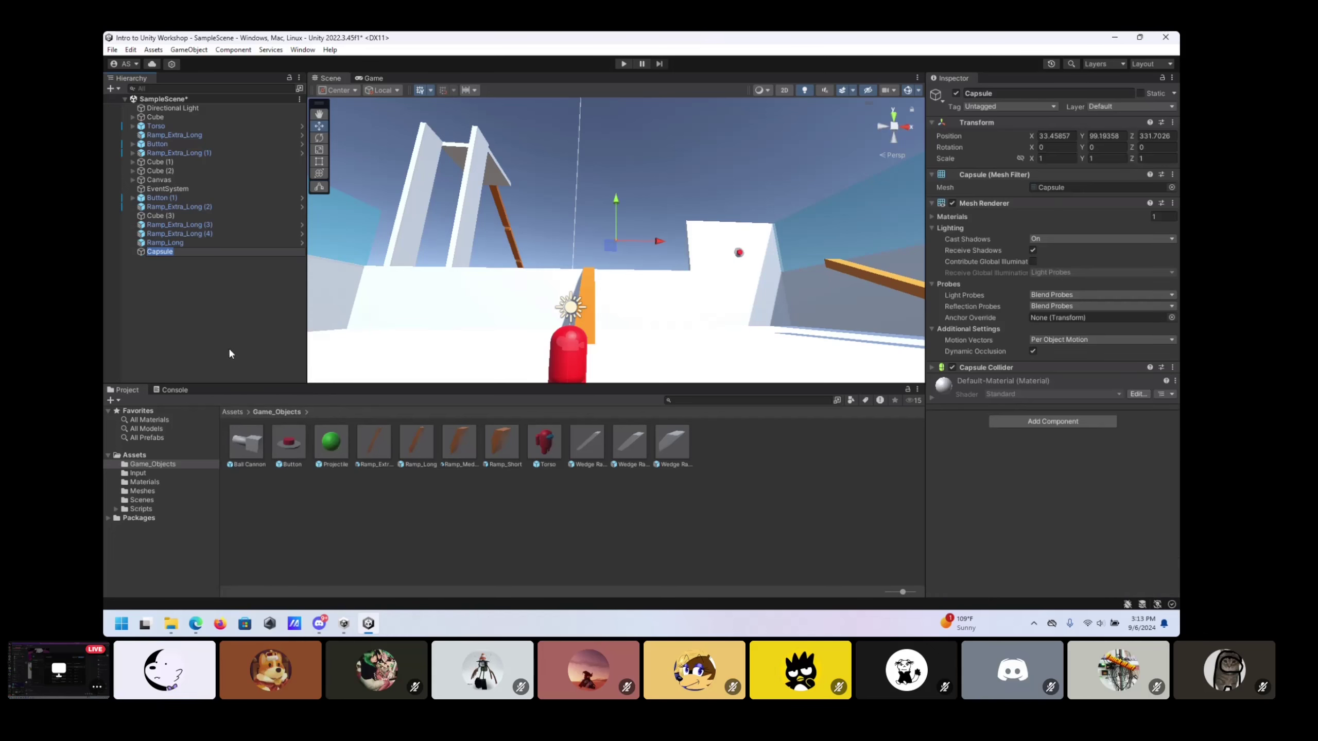
key(Return)
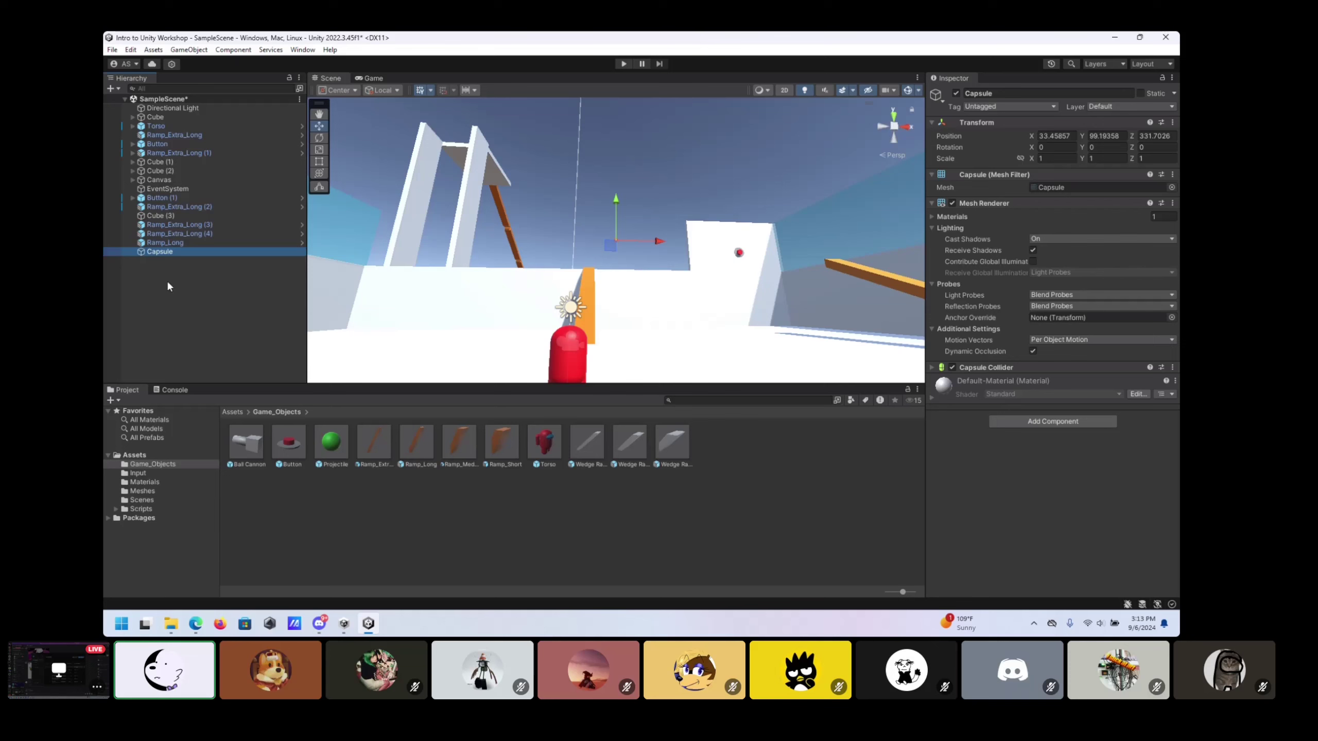
click(169, 265)
click(158, 252)
Step: Drag the Capsule from the Hierarchy into Game_Objects to create Capsule.prefab
click(174, 274)
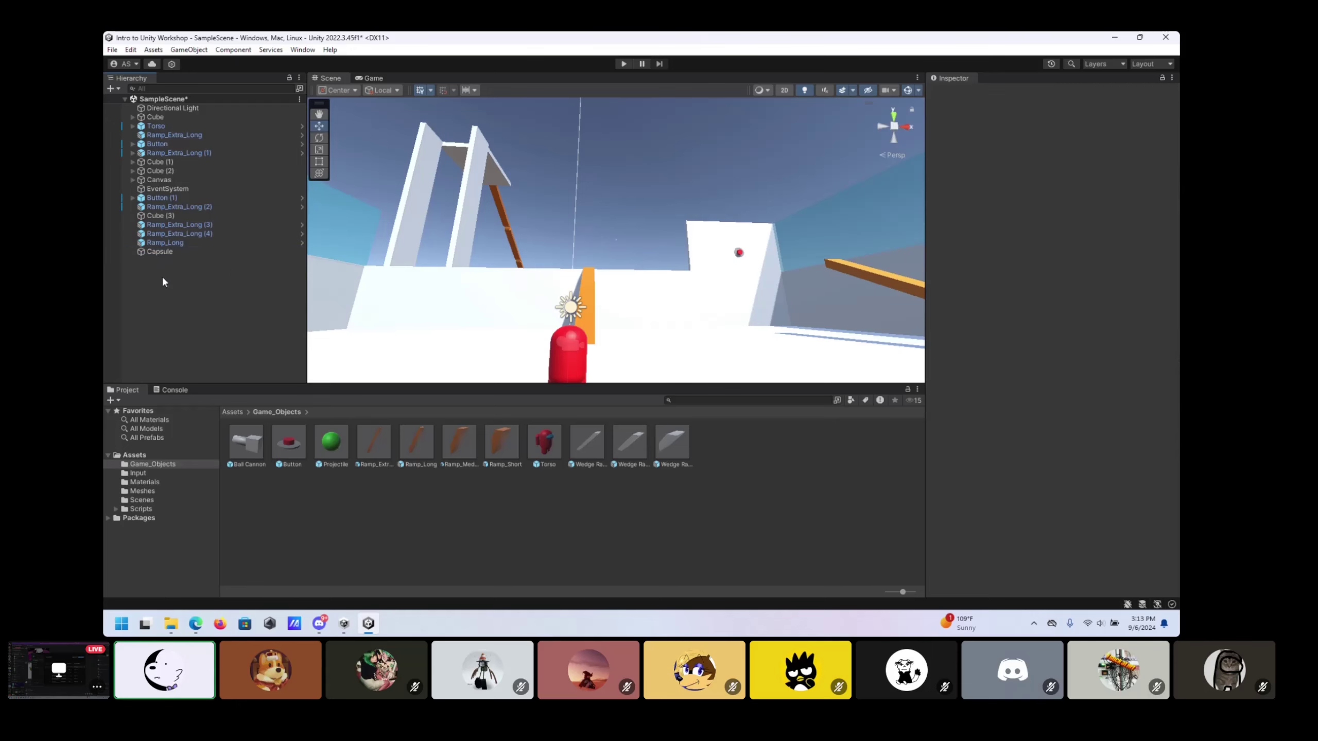
click(158, 253)
click(233, 435)
drag(341, 531, 340, 531)
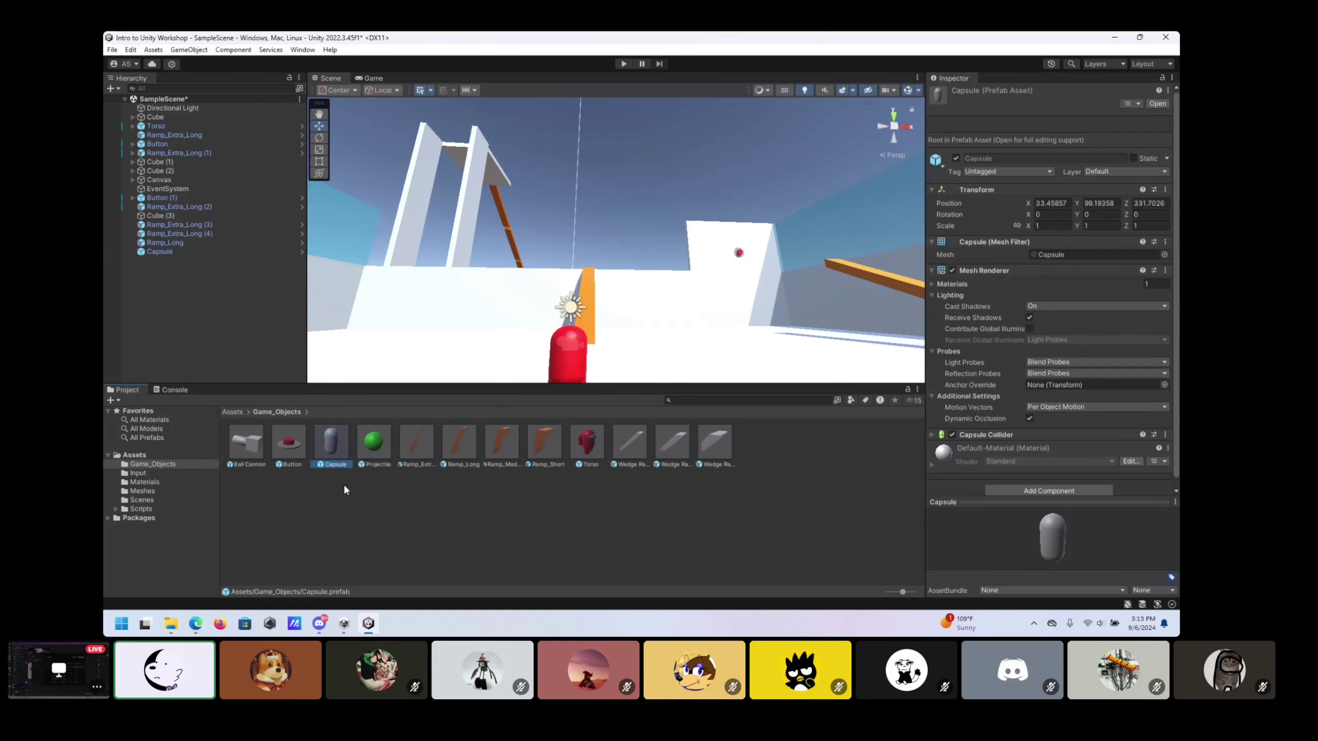